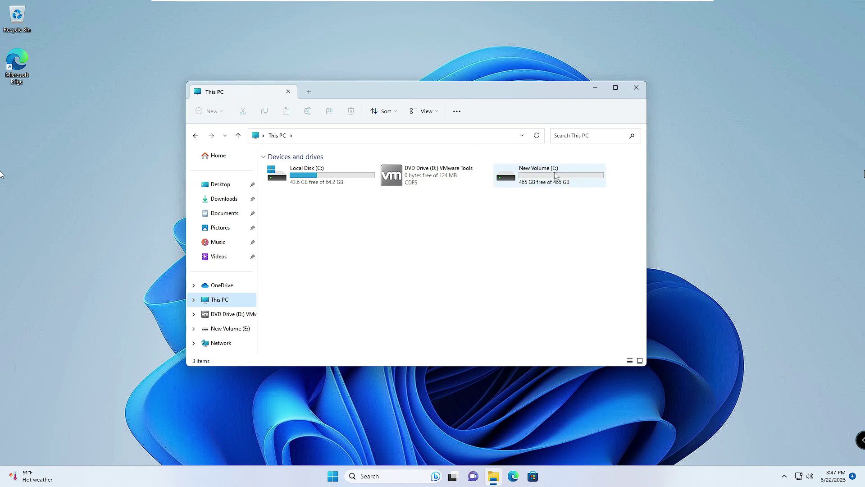
# - Copy the New Data folder from Documents and view the contents of New Volume (E:)
pyautogui.moveTo(540, 179)
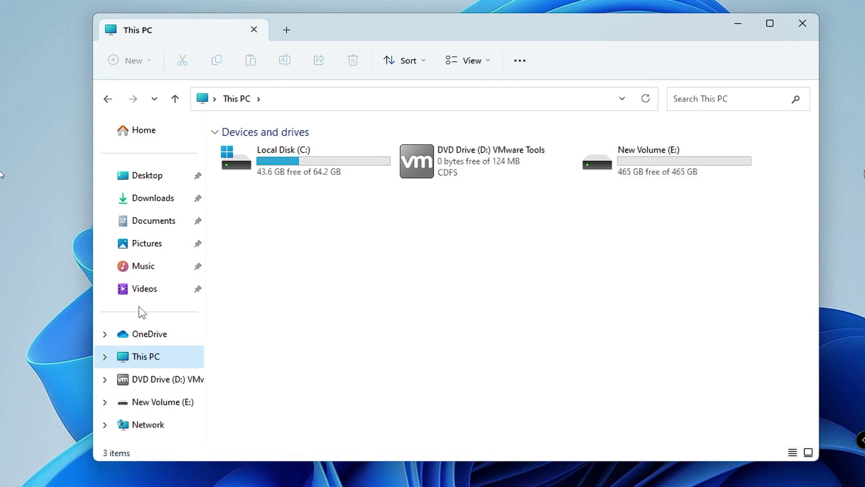
pyautogui.click(133, 220)
pyautogui.rightClick(248, 150)
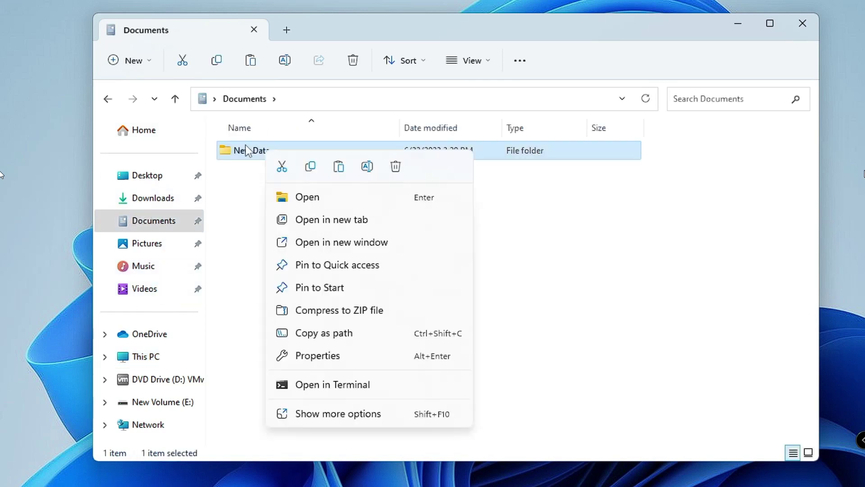
pyautogui.click(249, 151)
pyautogui.rightClick(249, 150)
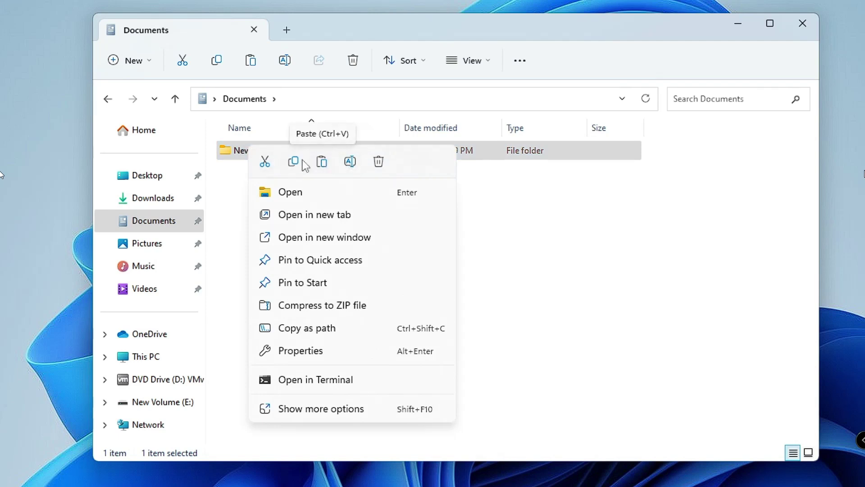
pyautogui.click(292, 165)
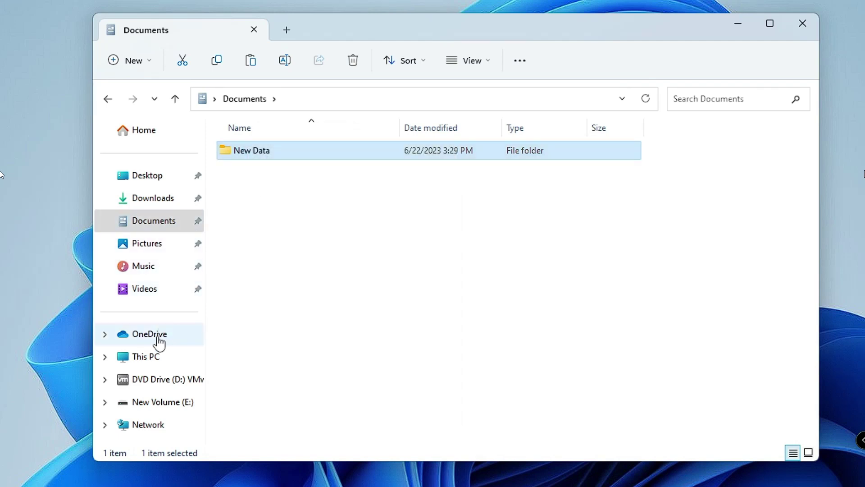
pyautogui.click(158, 403)
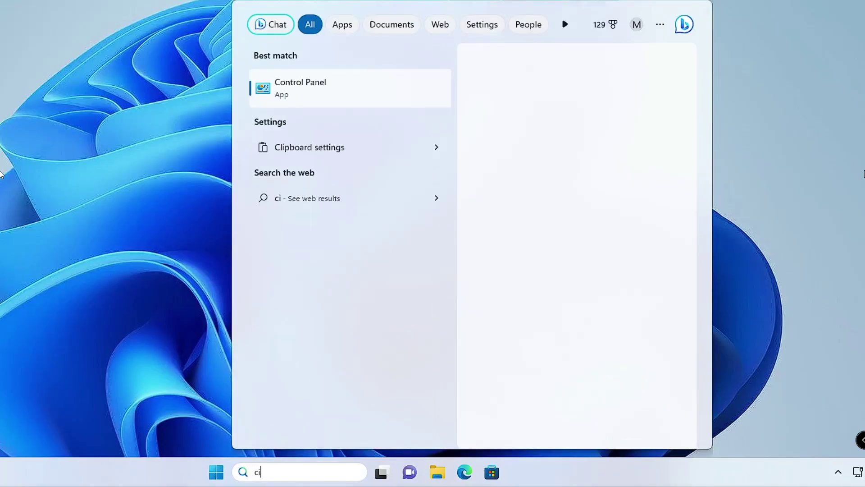
# - Open Control Panel from search and go to System and Security's File History page
pyautogui.write('b')
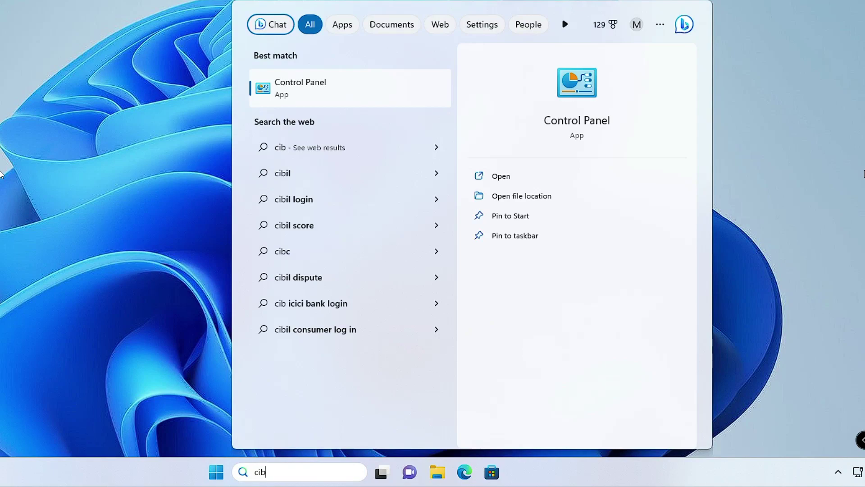
pyautogui.press('Return')
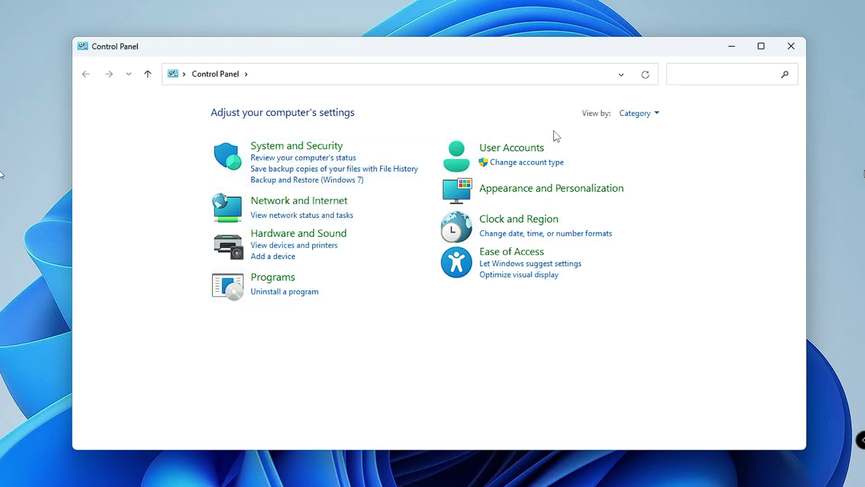
pyautogui.click(656, 117)
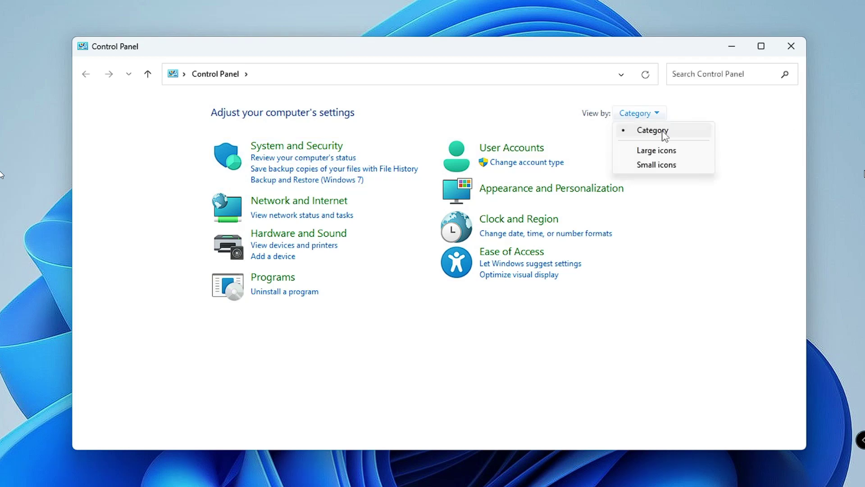
pyautogui.click(527, 104)
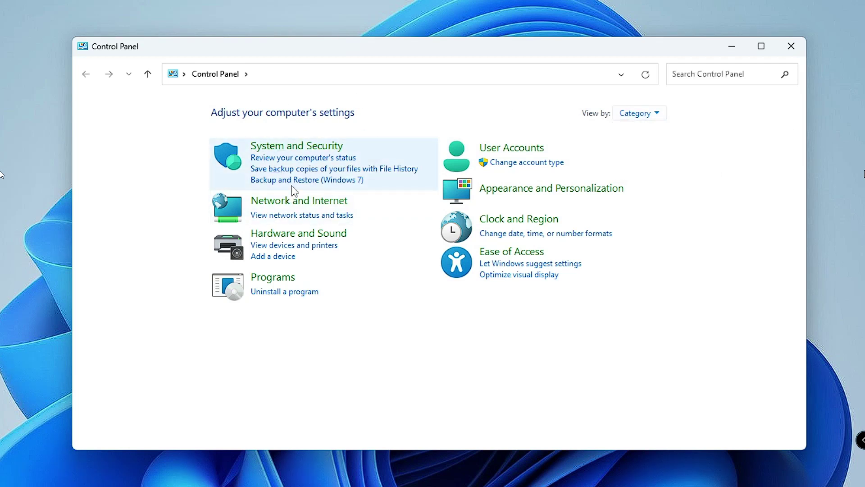
pyautogui.click(287, 146)
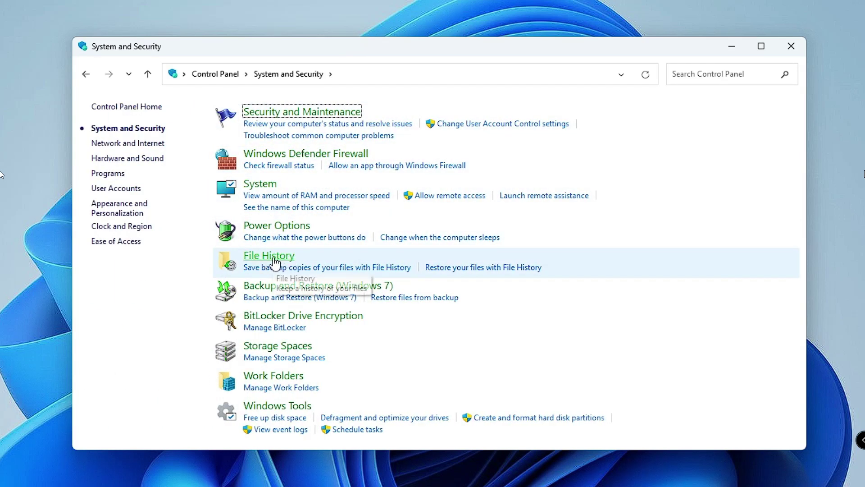
pyautogui.click(272, 262)
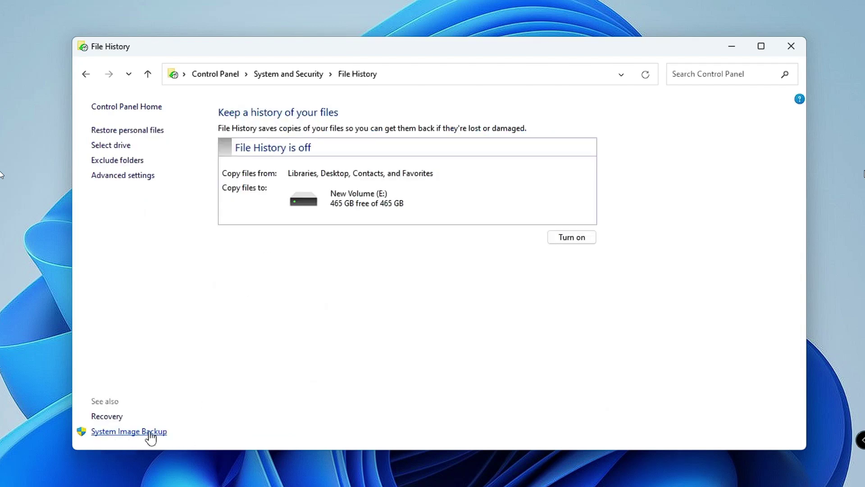
# - Go from File History to Backup and Restore (Windows 7) and start Create a system image
pyautogui.click(121, 433)
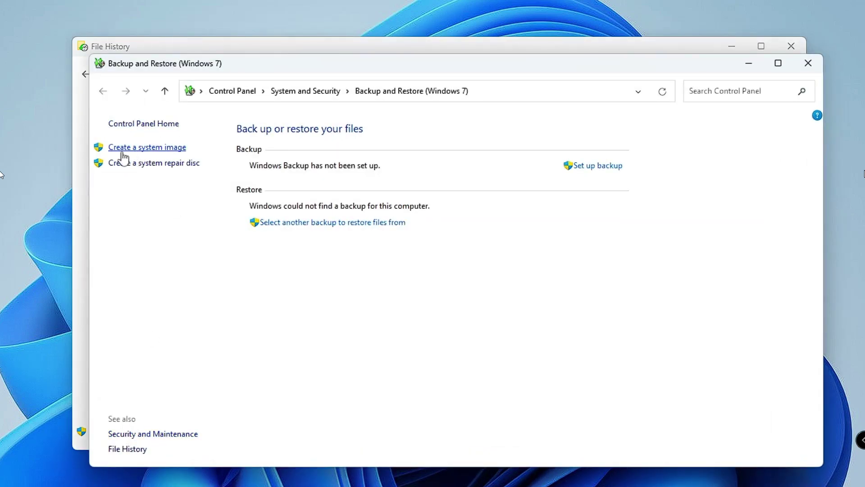
pyautogui.click(167, 152)
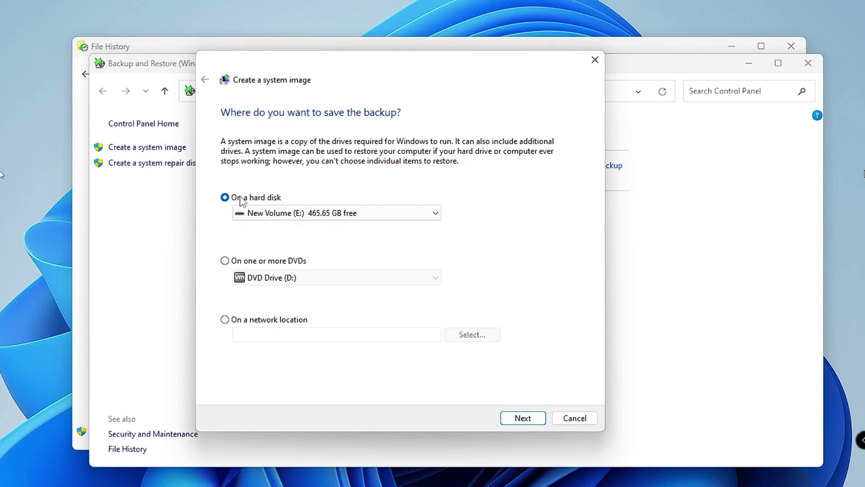
# - Keep New Volume (E:) as the hard-disk backup destination and continue to the confirmation
pyautogui.click(368, 215)
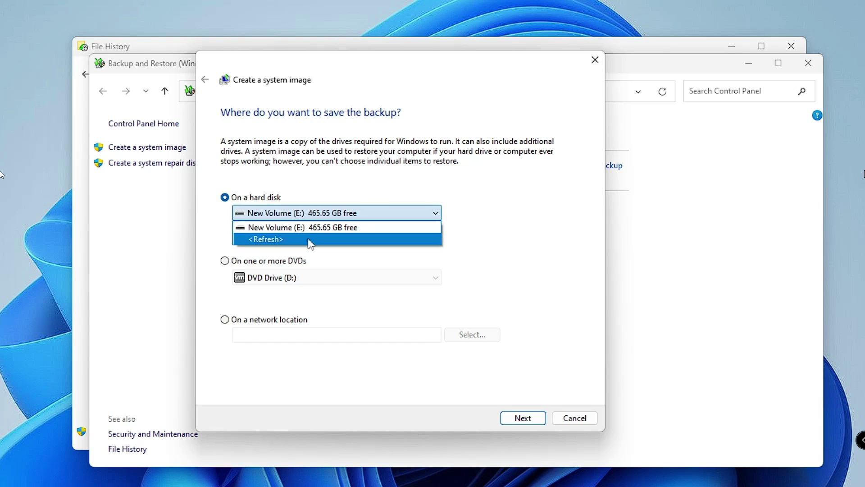
pyautogui.click(437, 241)
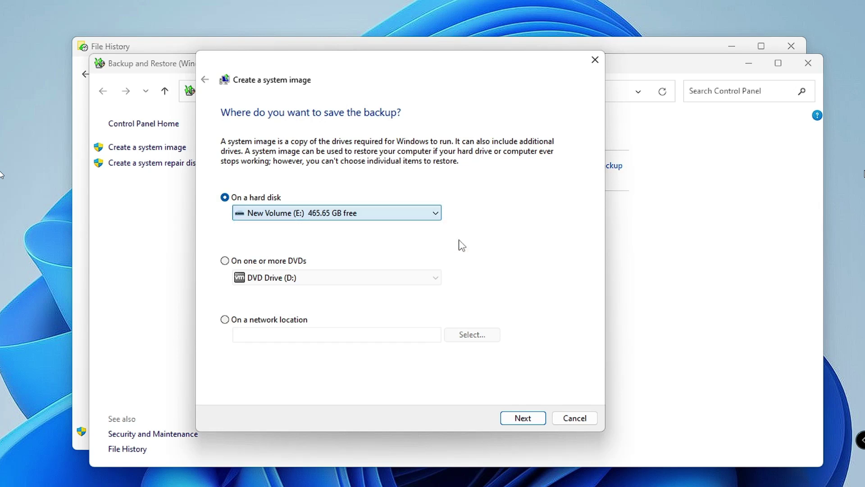
pyautogui.click(525, 417)
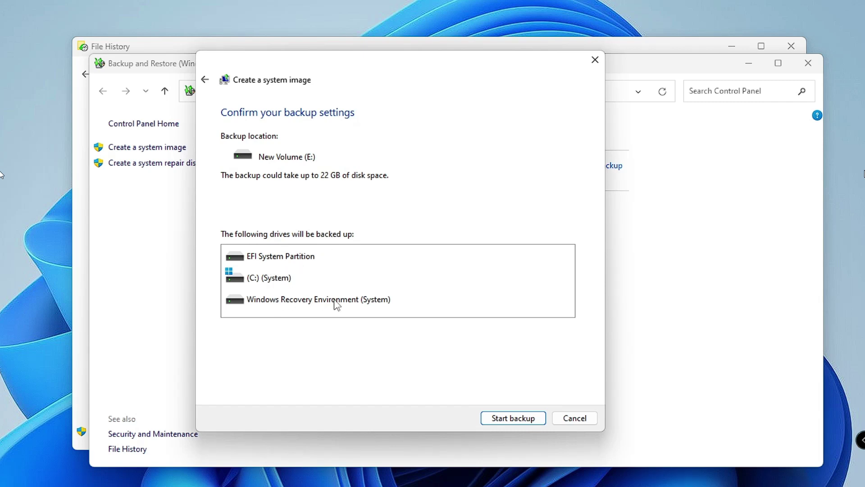
# - Run the system image backup to E:, declining the repair disc, and close the finished wizard
pyautogui.click(512, 419)
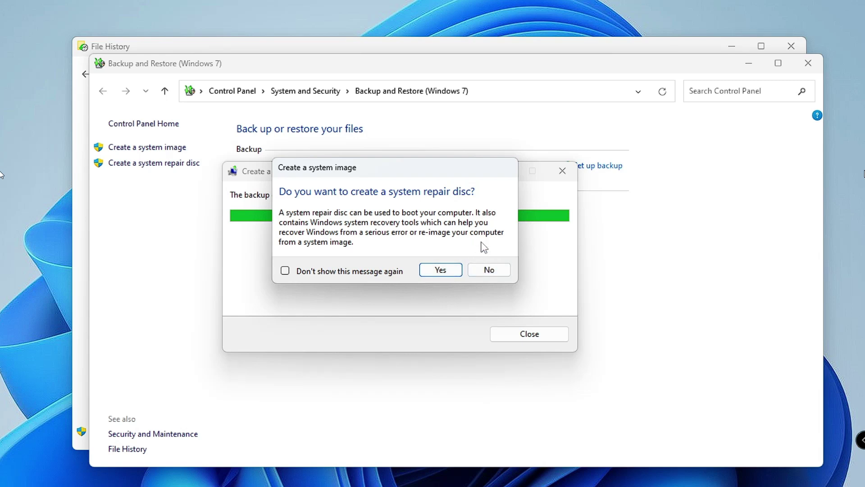
pyautogui.click(491, 270)
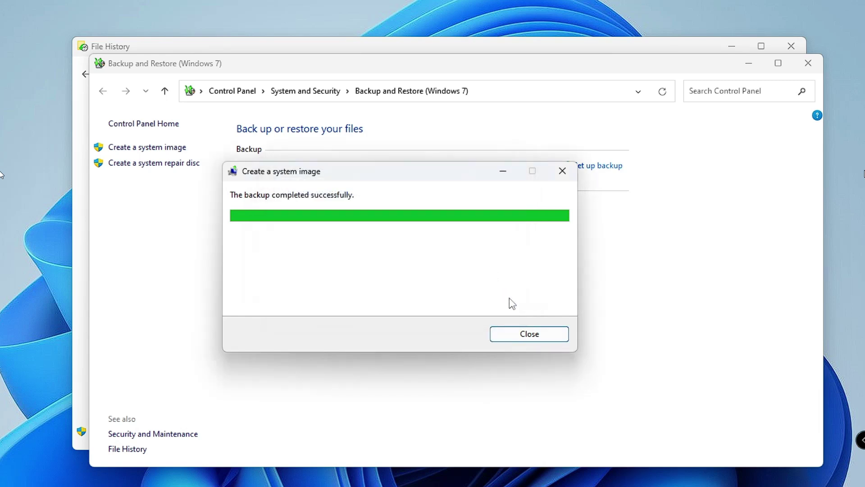
pyautogui.click(530, 333)
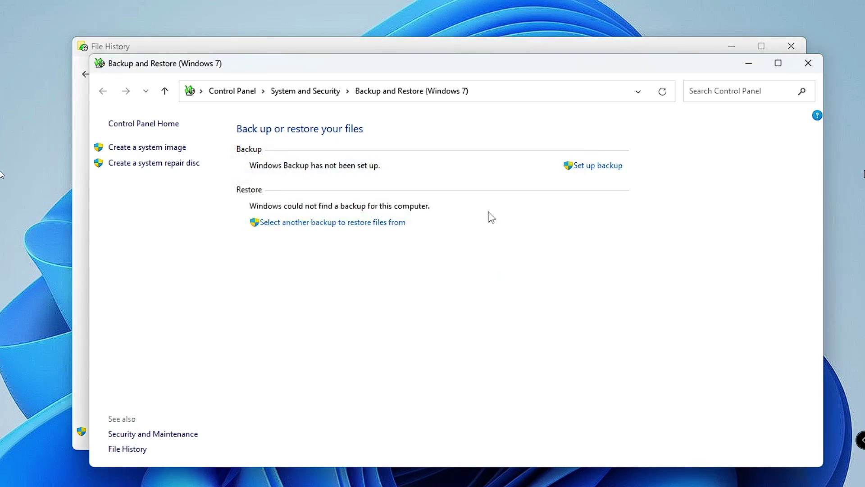
# - Close Backup and Restore, then restart into advanced startup via Settings > System > Recovery
pyautogui.click(749, 63)
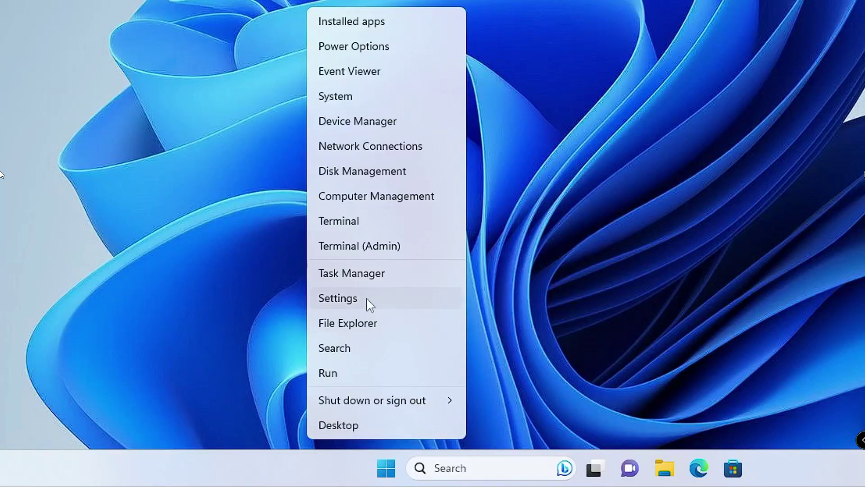
pyautogui.click(369, 305)
pyautogui.scroll(-3, 643, 26)
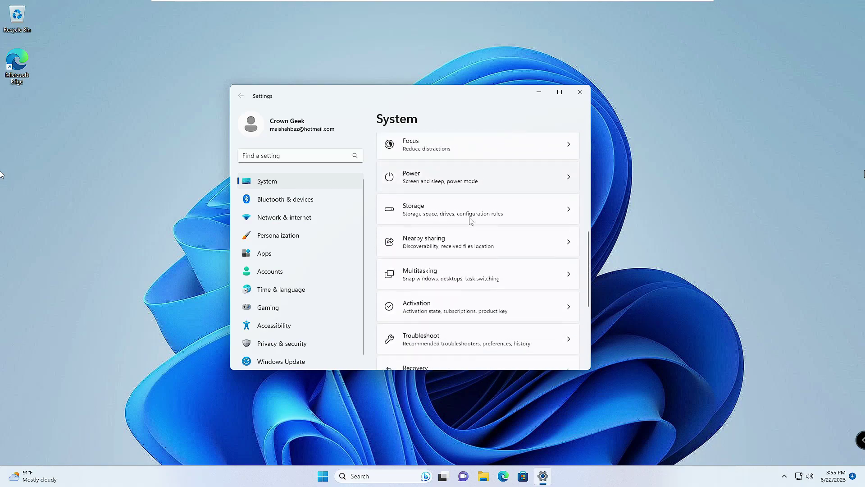
pyautogui.scroll(-5, 471, 221)
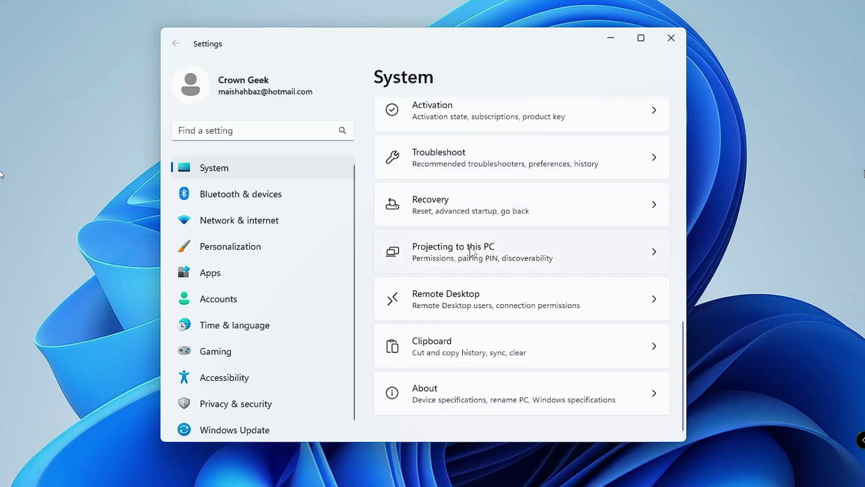
pyautogui.click(487, 211)
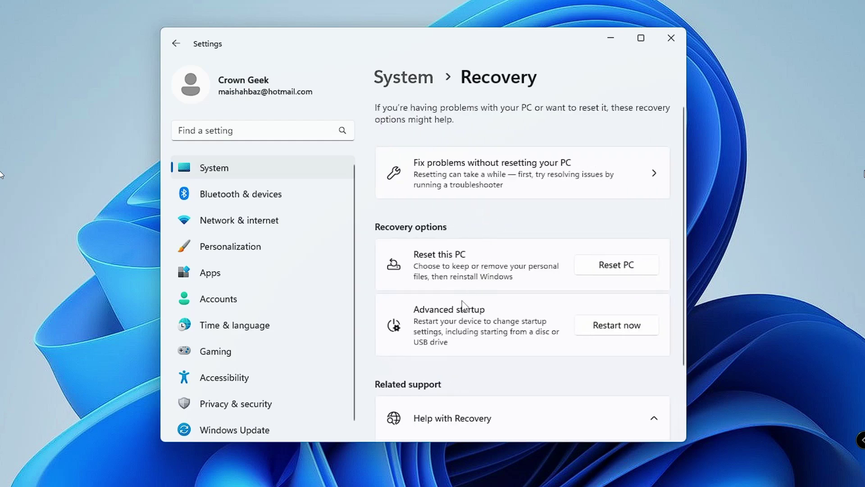
pyautogui.click(613, 326)
pyautogui.click(377, 280)
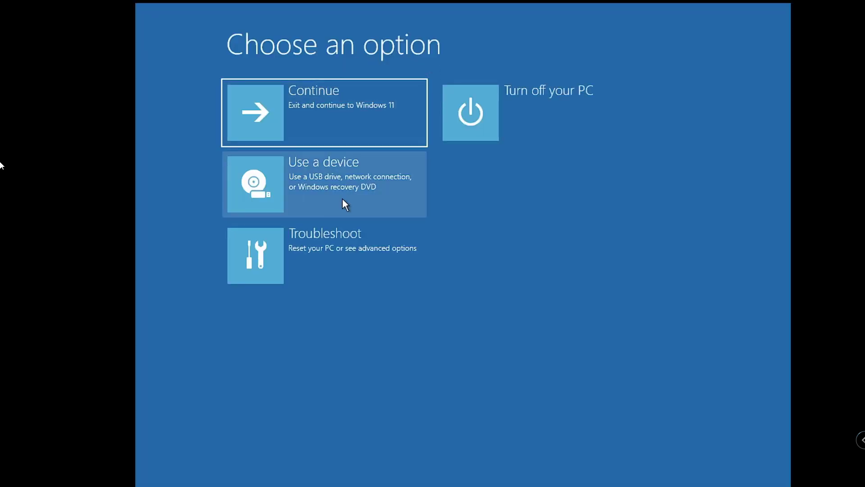
# - Go through Troubleshoot > Advanced options to System Image Recovery, keeping the latest available image
pyautogui.click(337, 241)
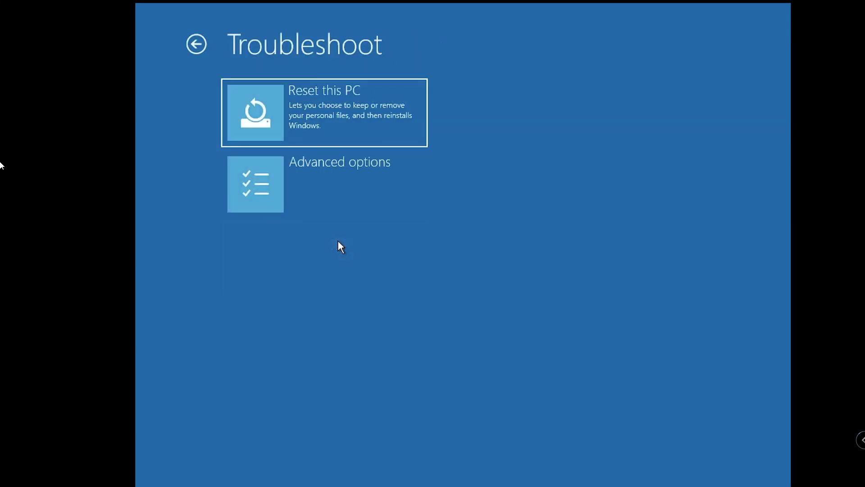
pyautogui.click(360, 183)
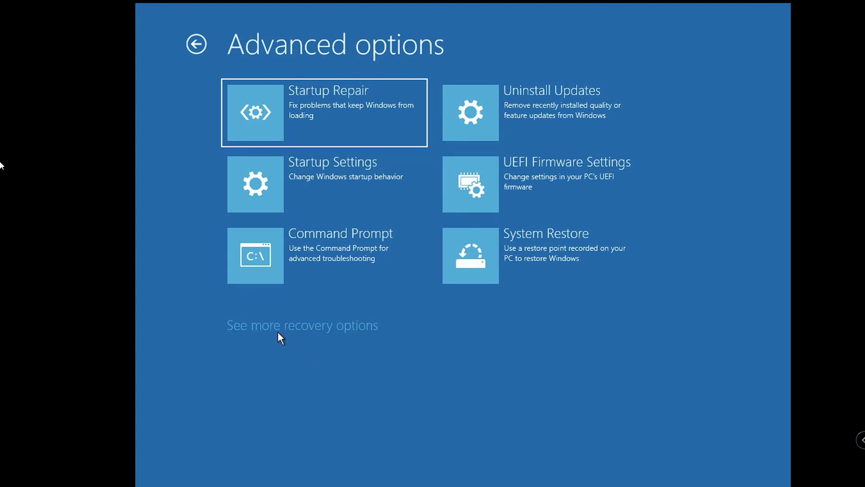
pyautogui.click(314, 326)
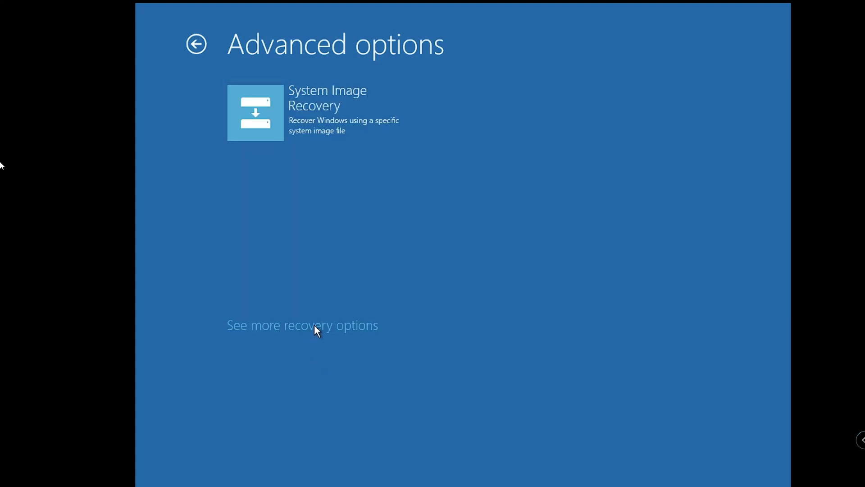
pyautogui.click(329, 112)
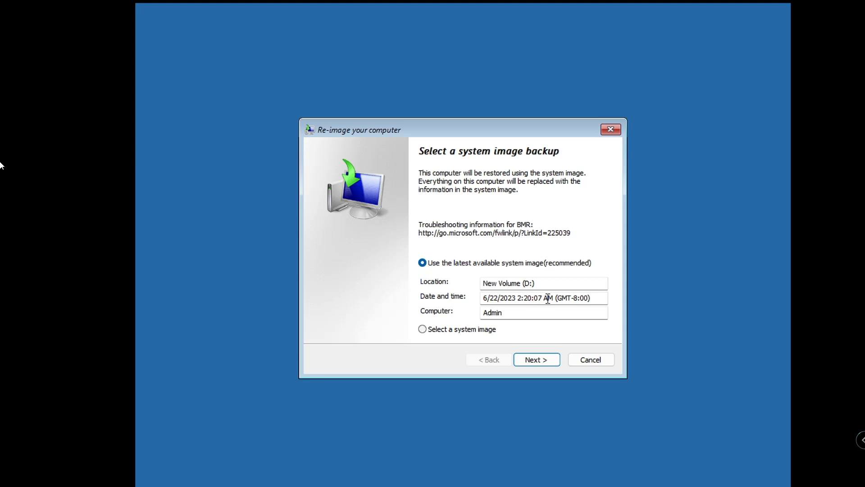
pyautogui.click(423, 329)
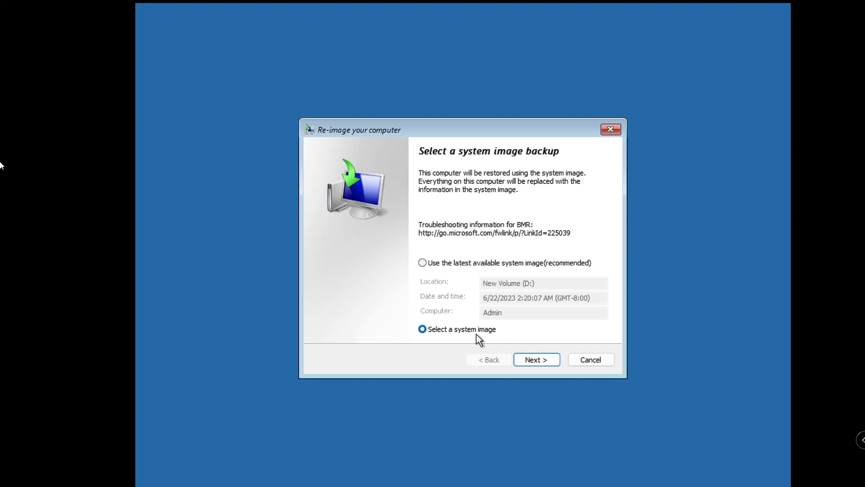
pyautogui.click(423, 264)
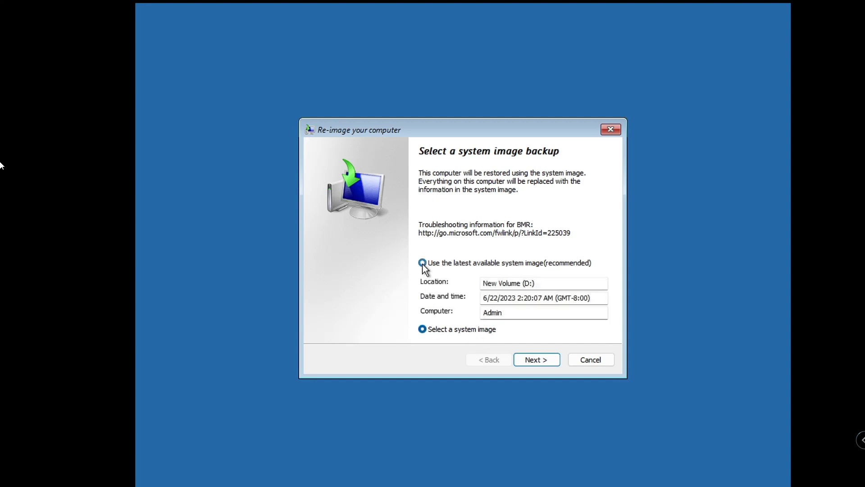